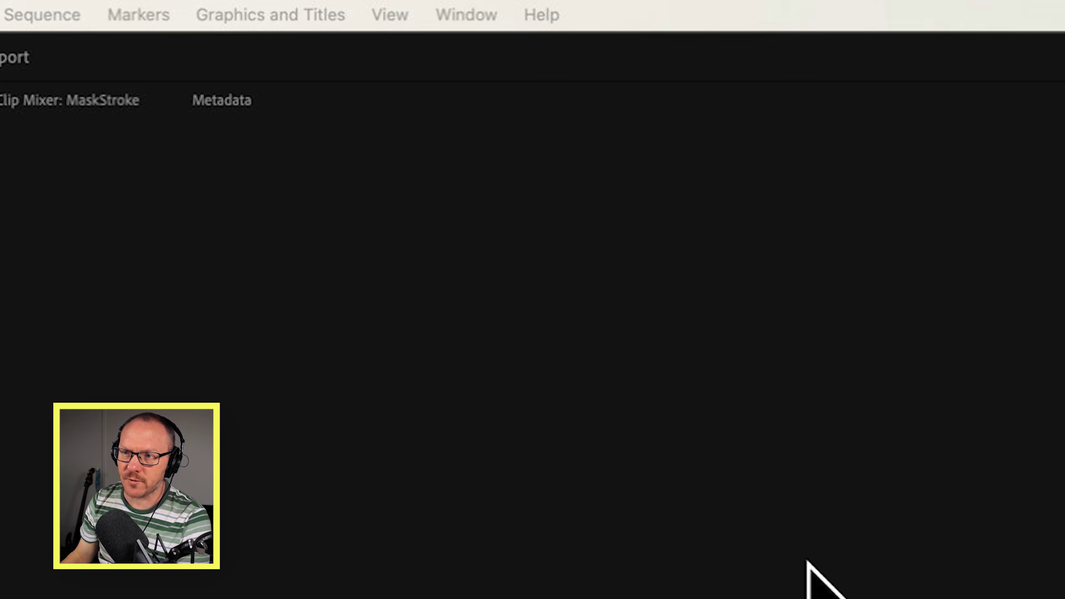
Step: Show the Essential Graphics panel's Edit tab with its New Layer type list open
left_click(482, 14)
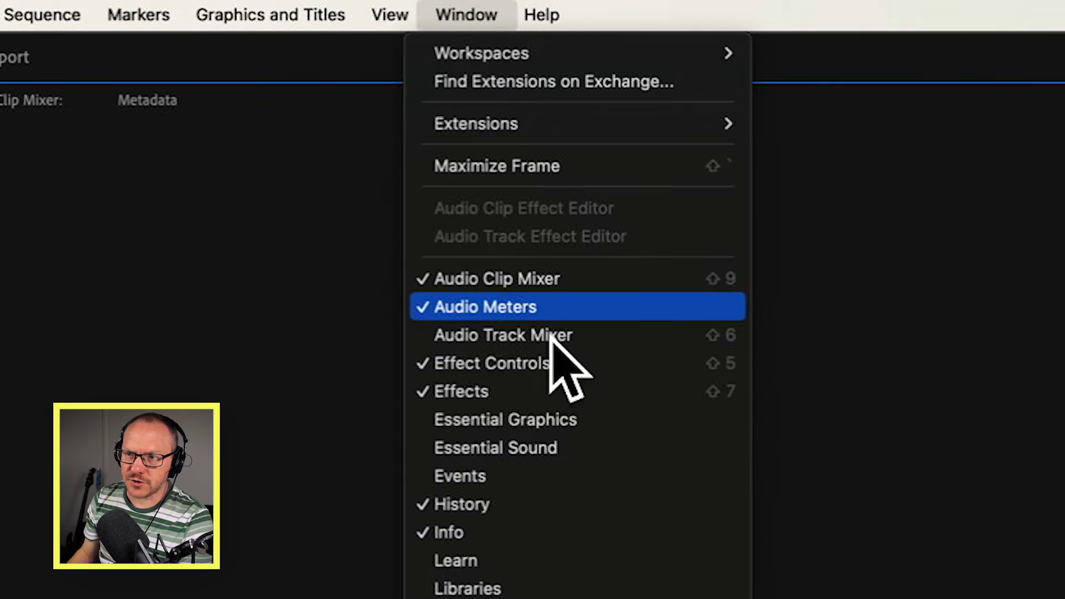
left_click(548, 425)
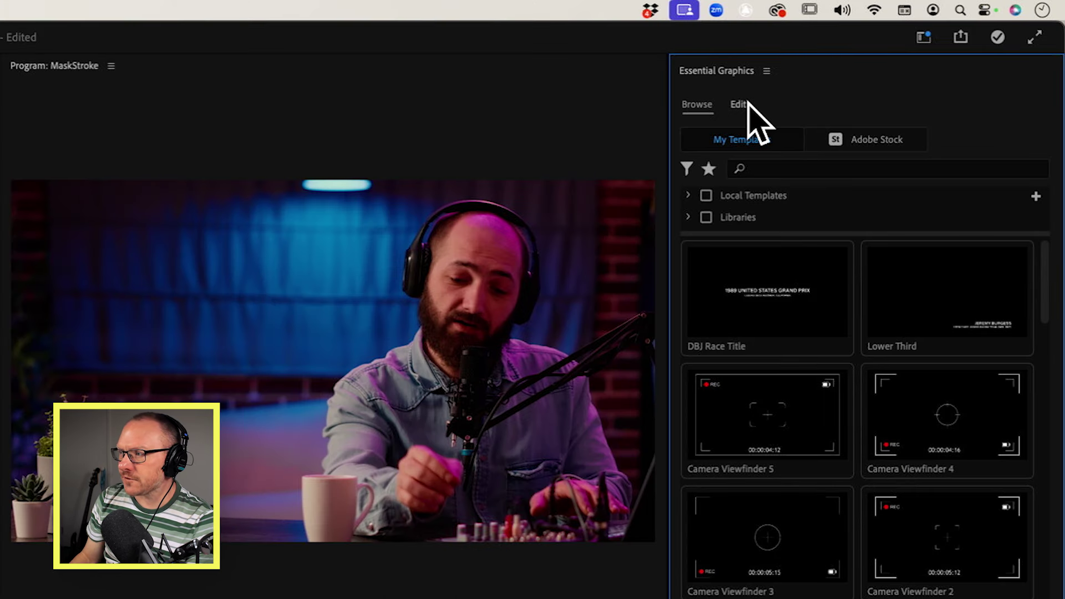
left_click(747, 104)
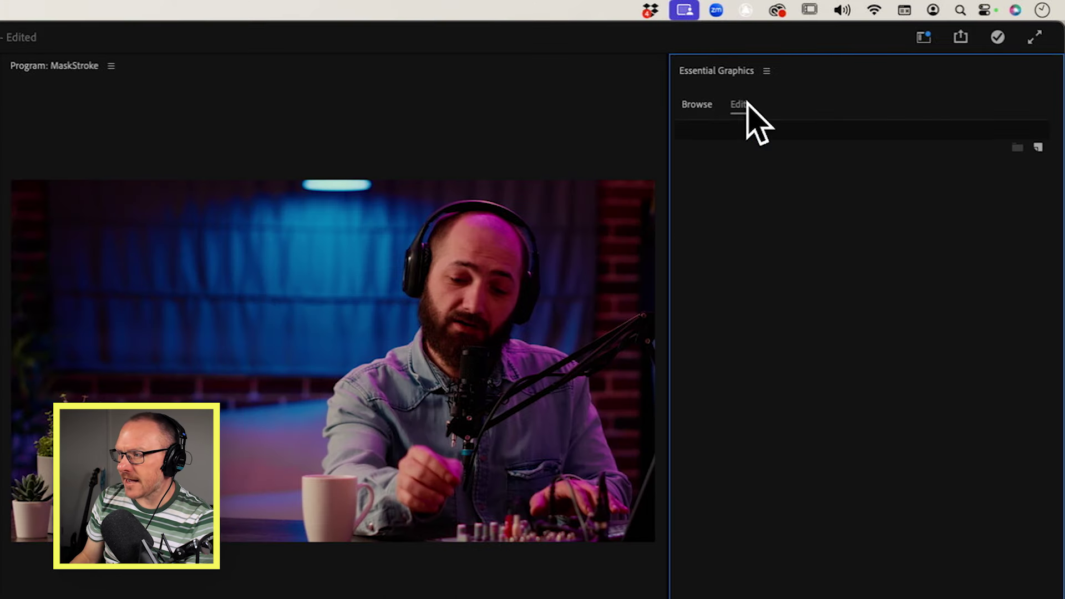
left_click(1038, 148)
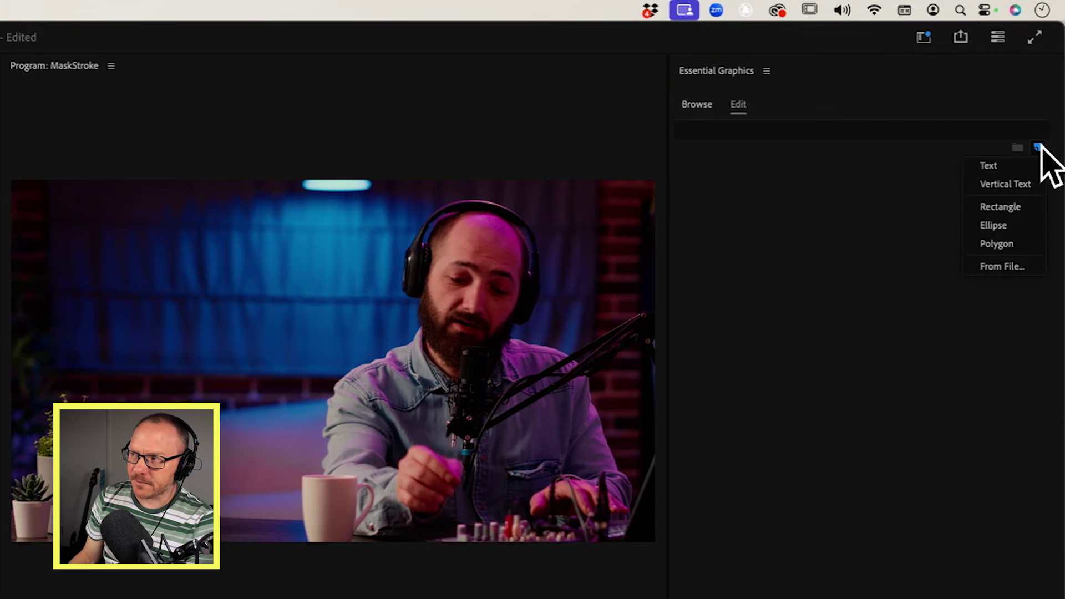
Step: Add a rectangle layer and size it to about 766 by 438 in the frame's upper left
left_click(1014, 207)
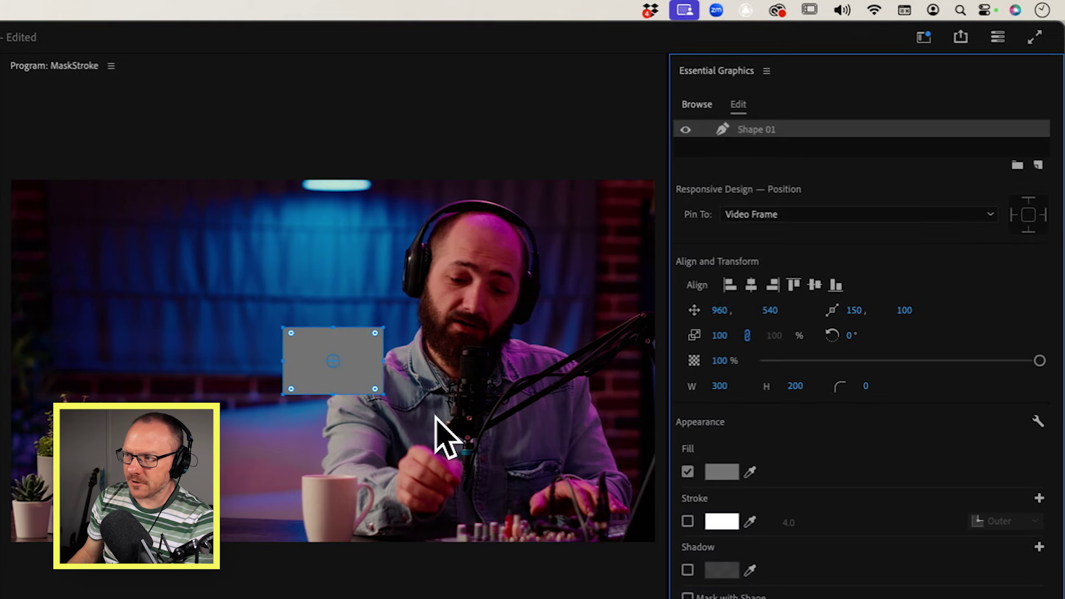
left_click_drag(317, 347, 95, 257)
left_click_drag(168, 294, 322, 375)
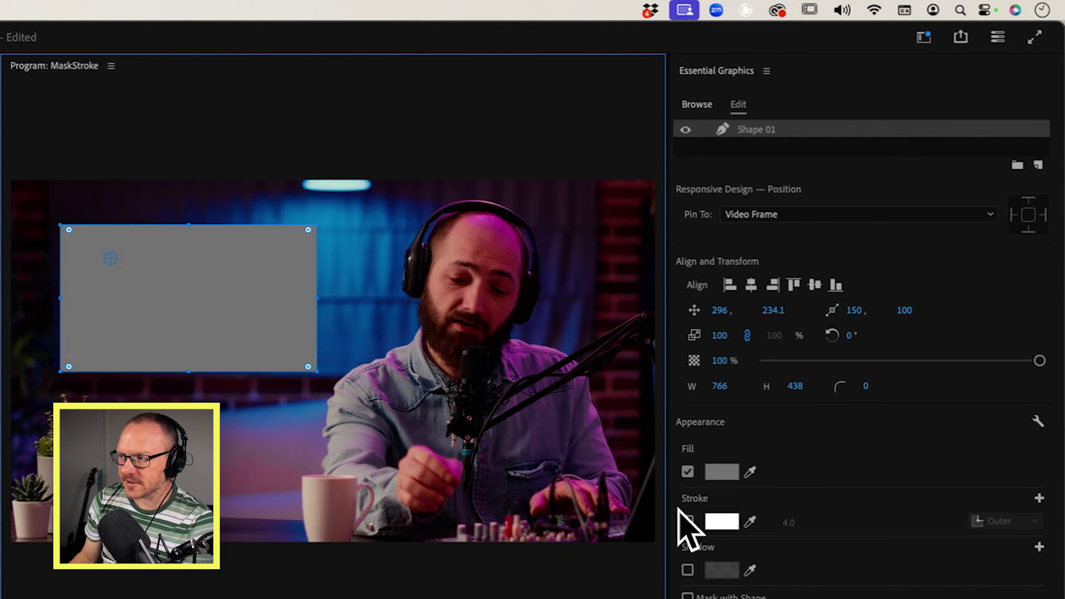
Step: Give the rectangle a white stroke of width 23 and a corner radius of 52
left_click(687, 520)
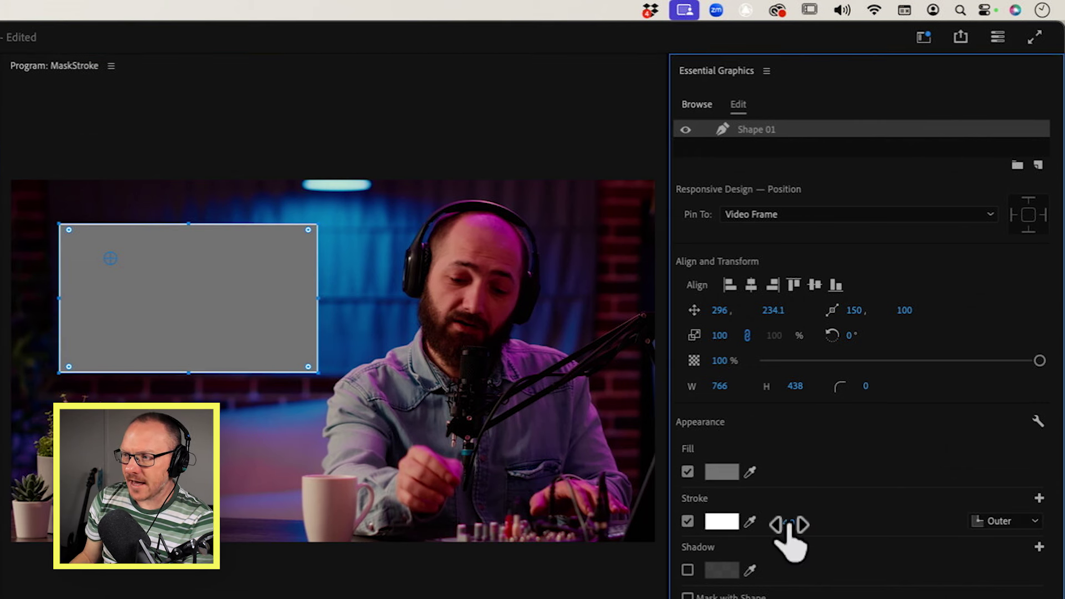
left_click_drag(788, 523, 810, 522)
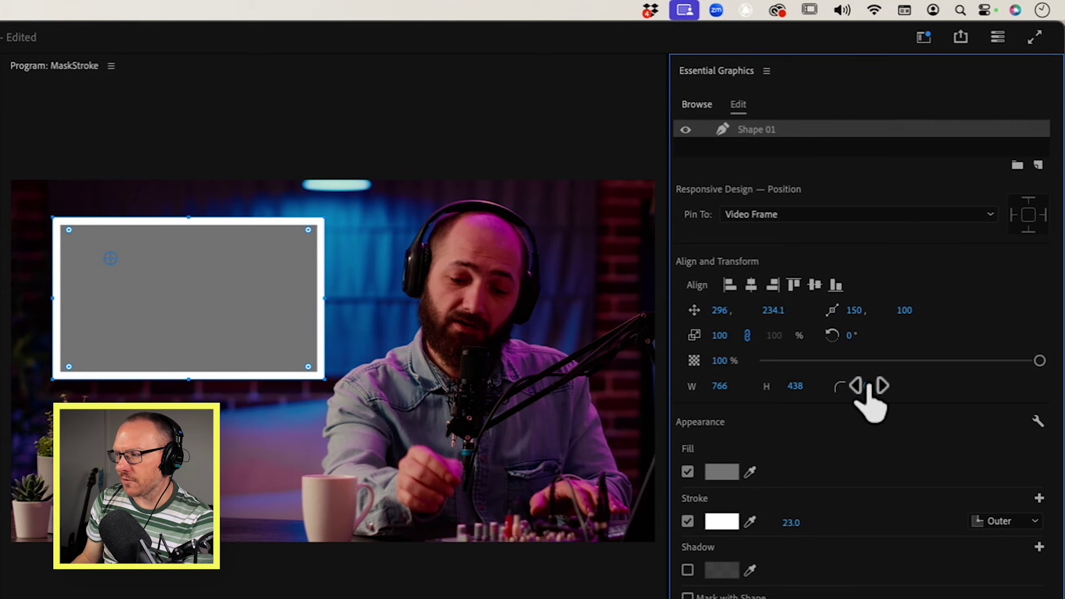
left_click_drag(868, 388, 919, 390)
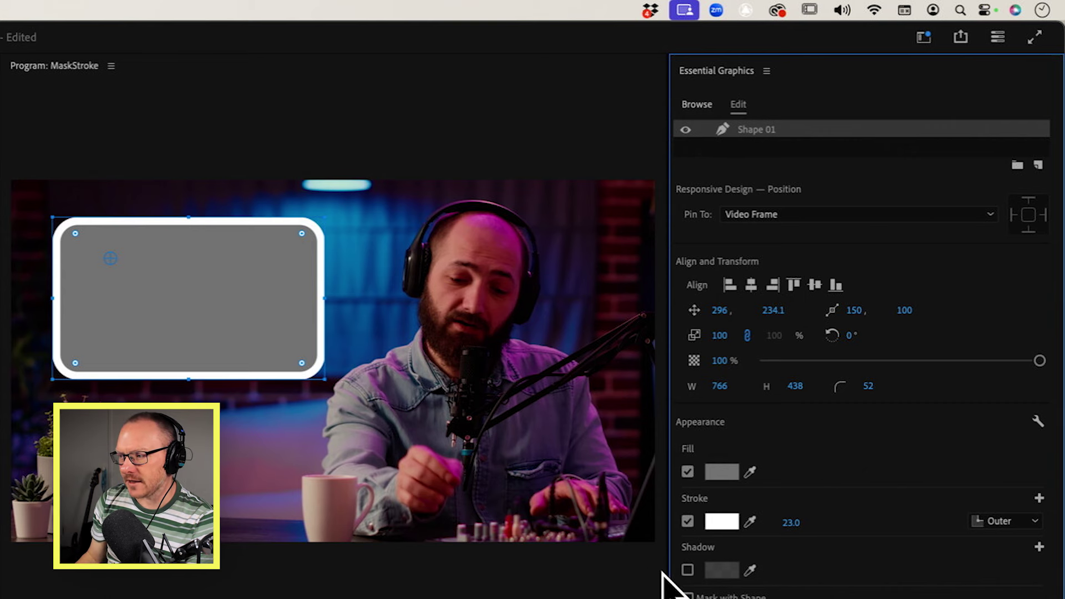
Step: Enable a drop shadow on Shape 01, keep its default colour, and set distance to 30.5
left_click(688, 569)
left_click(716, 570)
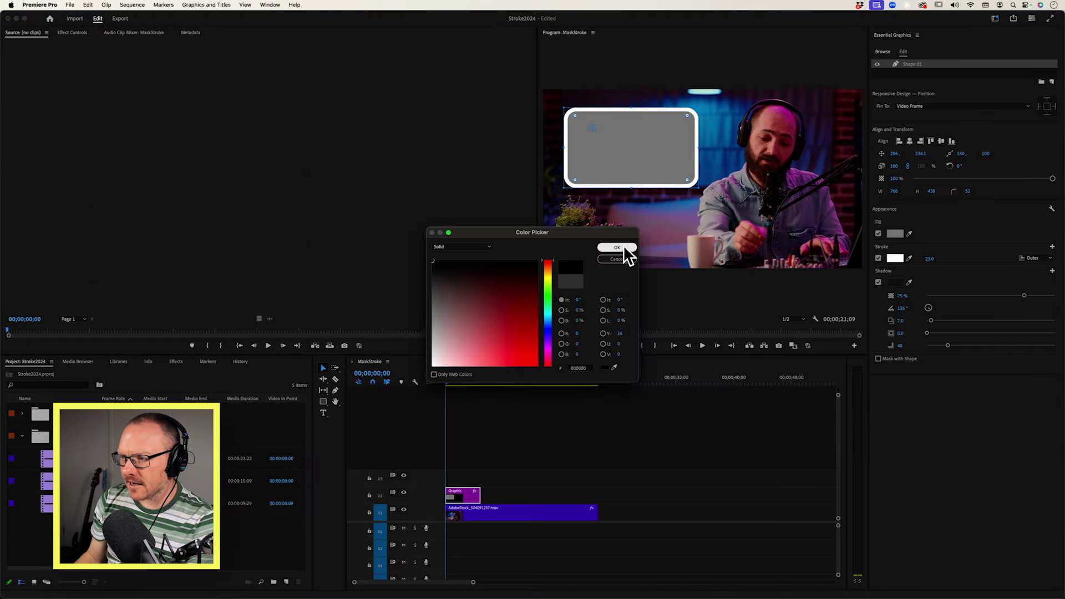
left_click(626, 249)
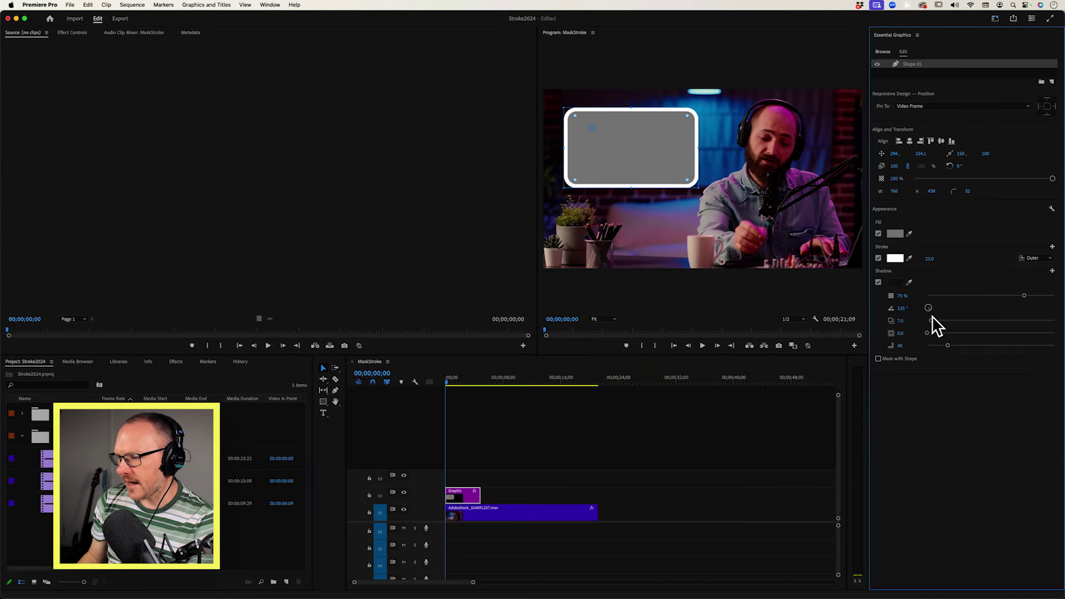
left_click_drag(931, 320, 947, 321)
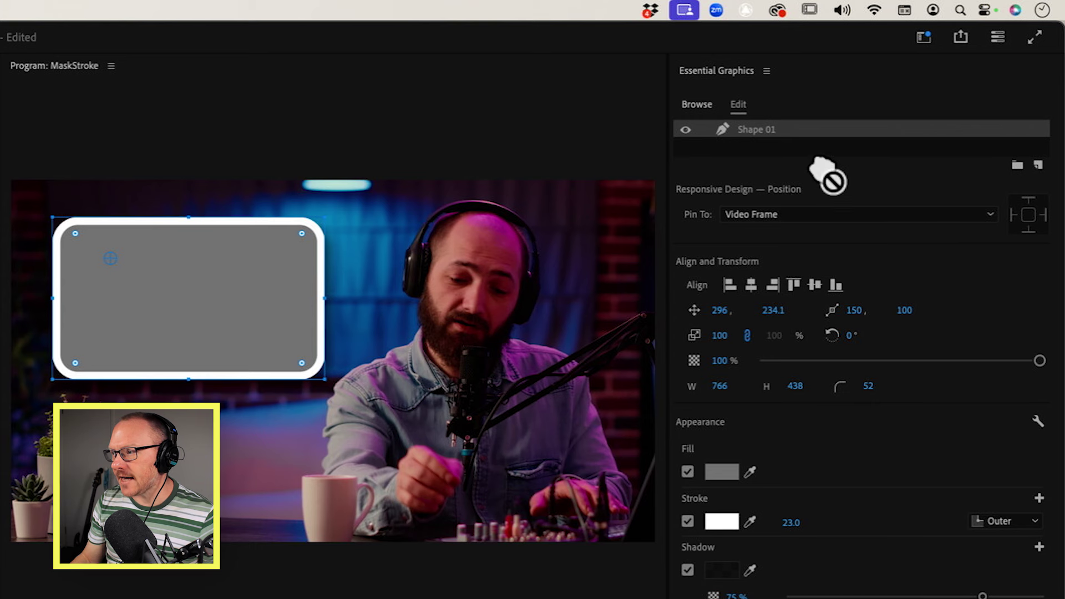
Step: Add the DogGlasses clip as a graphic layer, scaled to 58% and moved to the upper left
left_click_drag(820, 168, 804, 143)
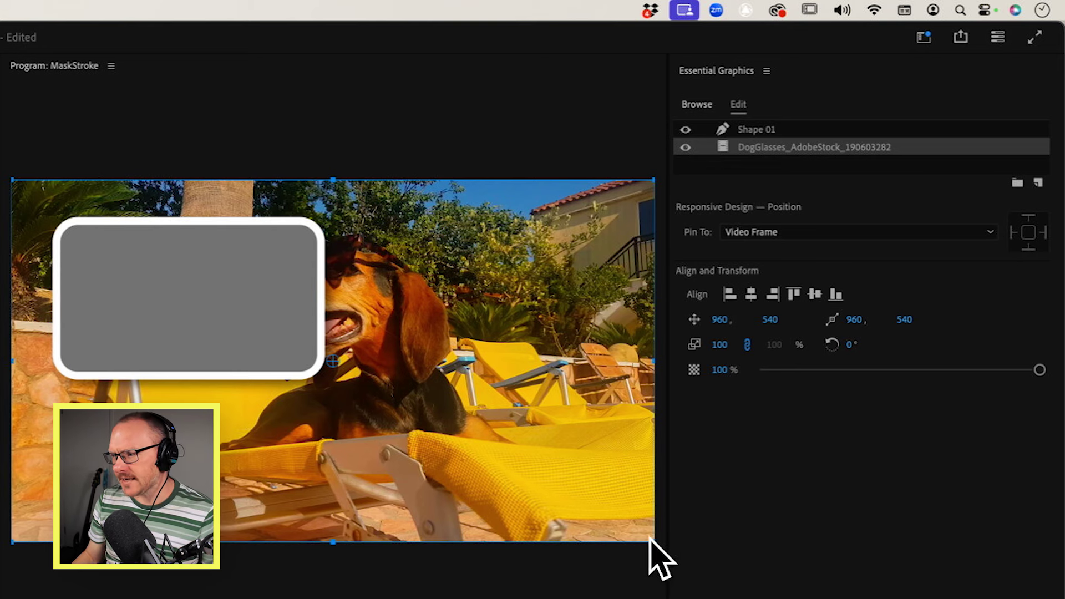
left_click_drag(654, 540, 294, 364)
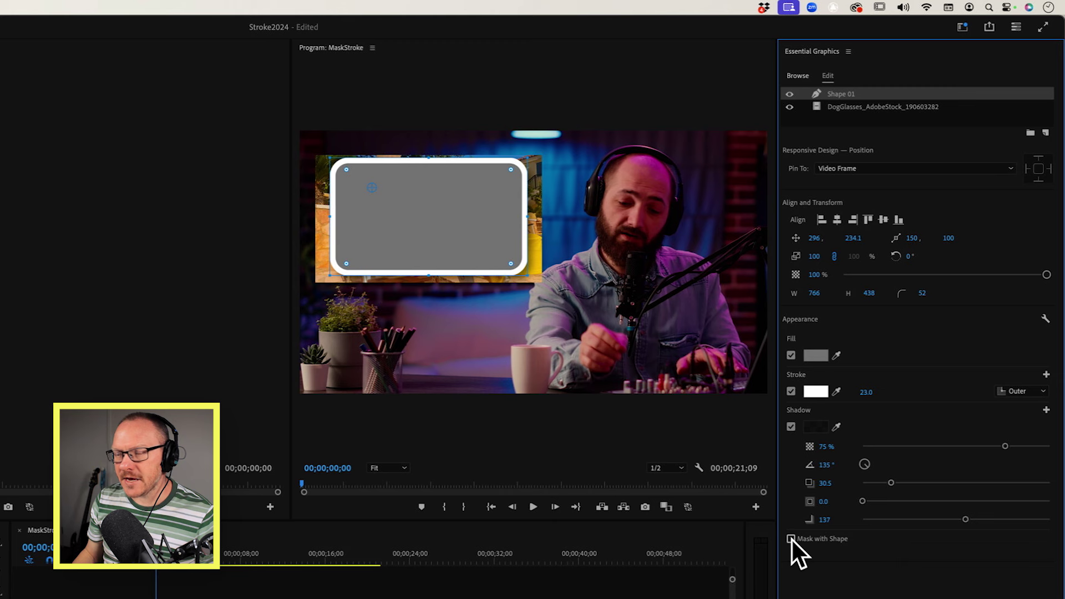
Step: Turn on Mask with Shape and Mask Only Fill so the dog clip fills the rectangle
left_click(792, 539)
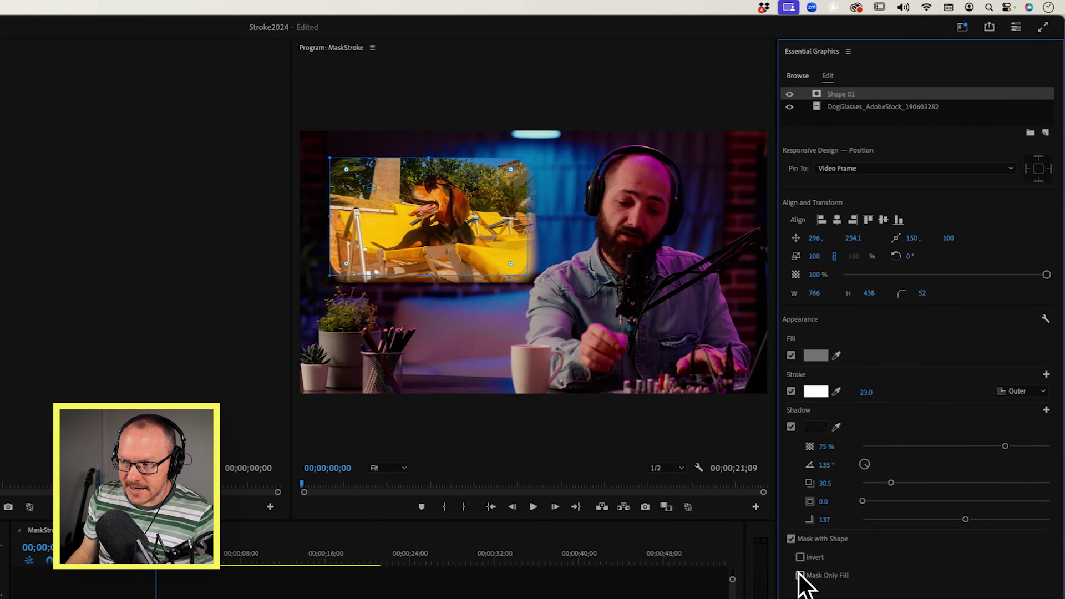
left_click(800, 575)
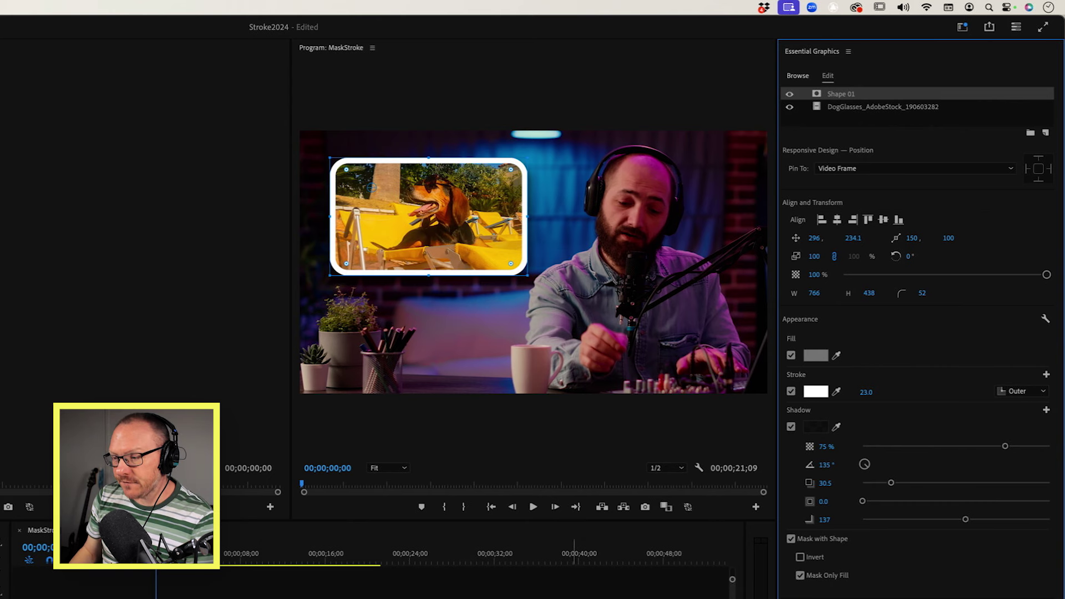
left_click(506, 552)
key("backslash")
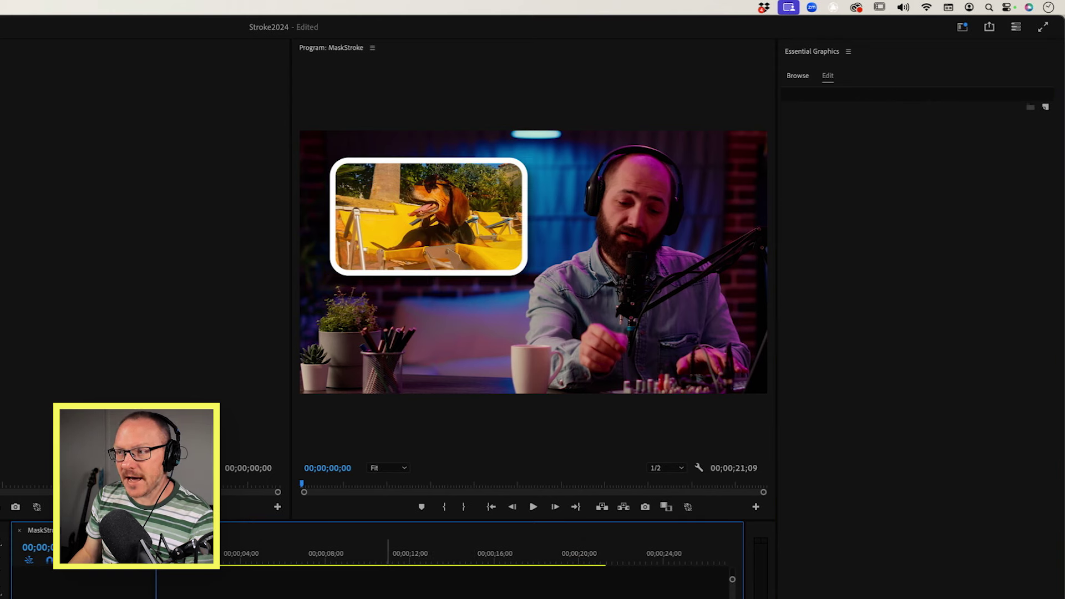
key("space")
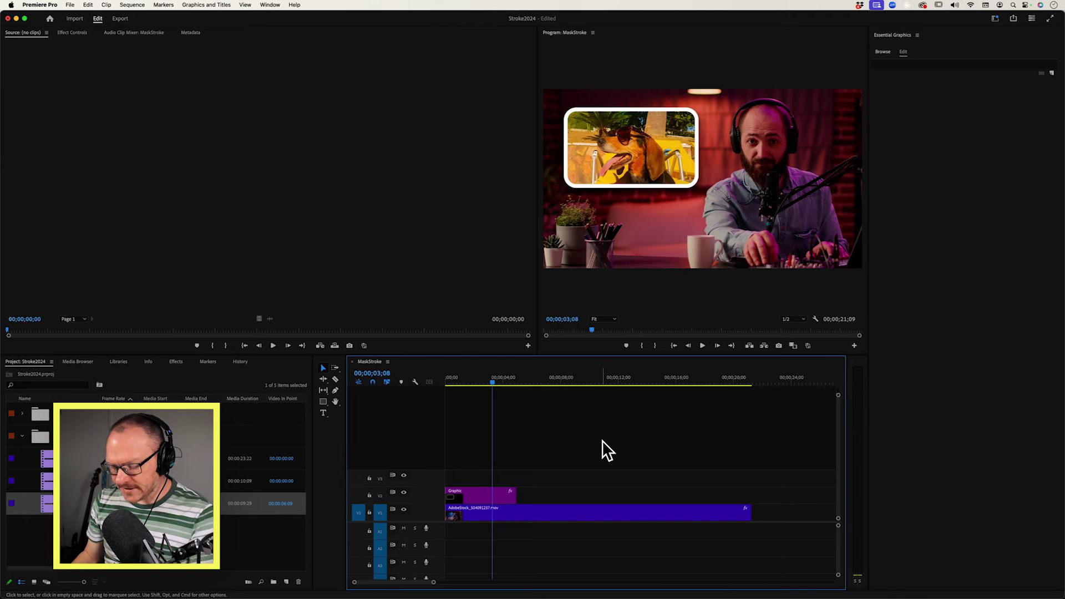
Step: Zoom into the timeline and trim the V2 graphic clip to start about two seconds in
key("=")
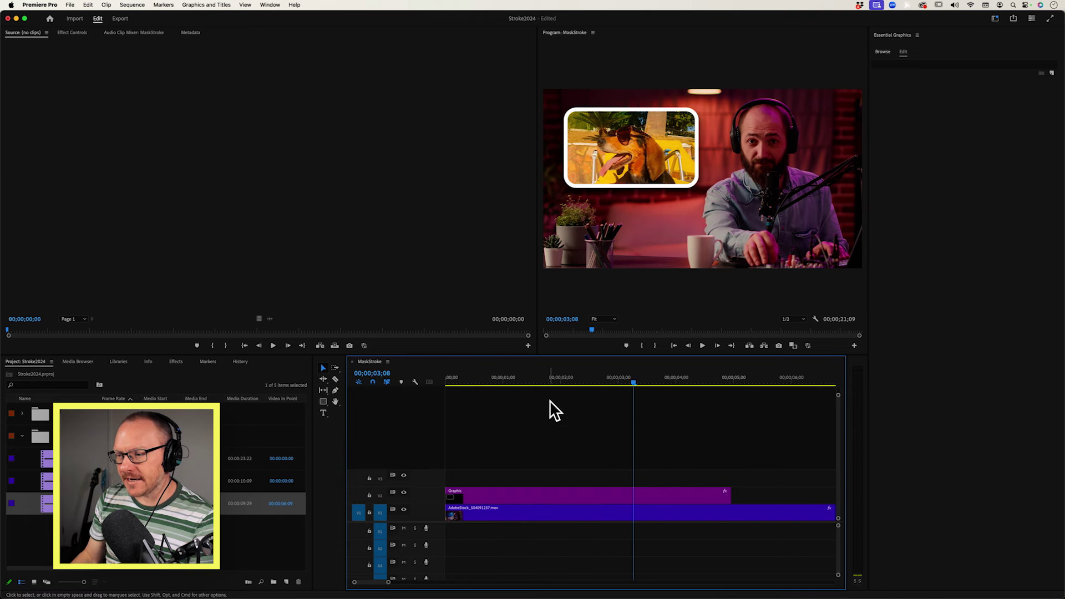
mouse_move(544, 377)
left_mouse_down()
mouse_move(469, 393)
mouse_move(564, 383)
left_mouse_up()
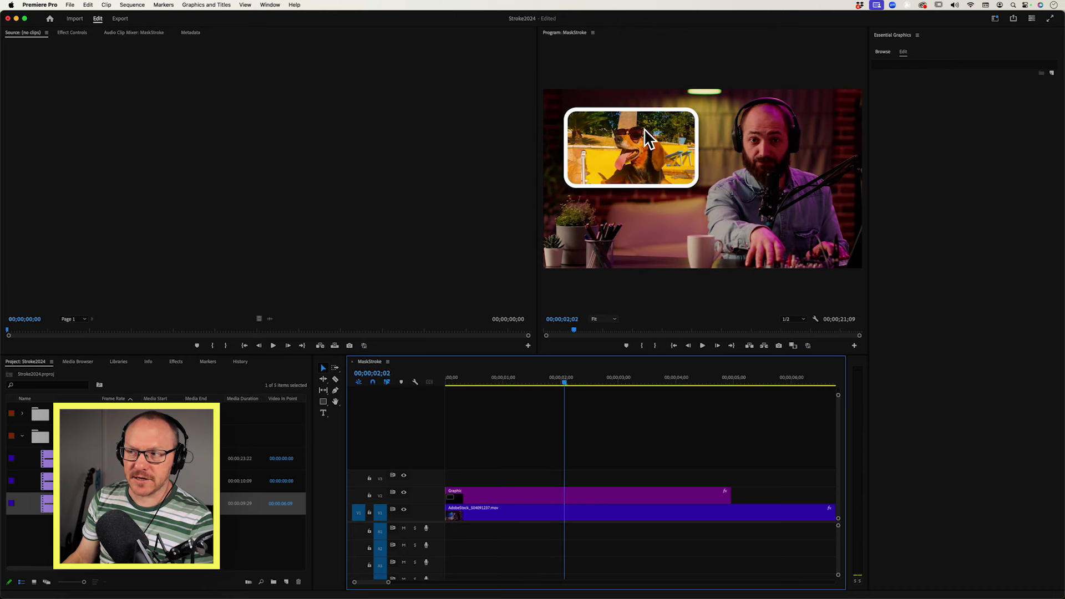
left_click_drag(452, 492, 567, 497)
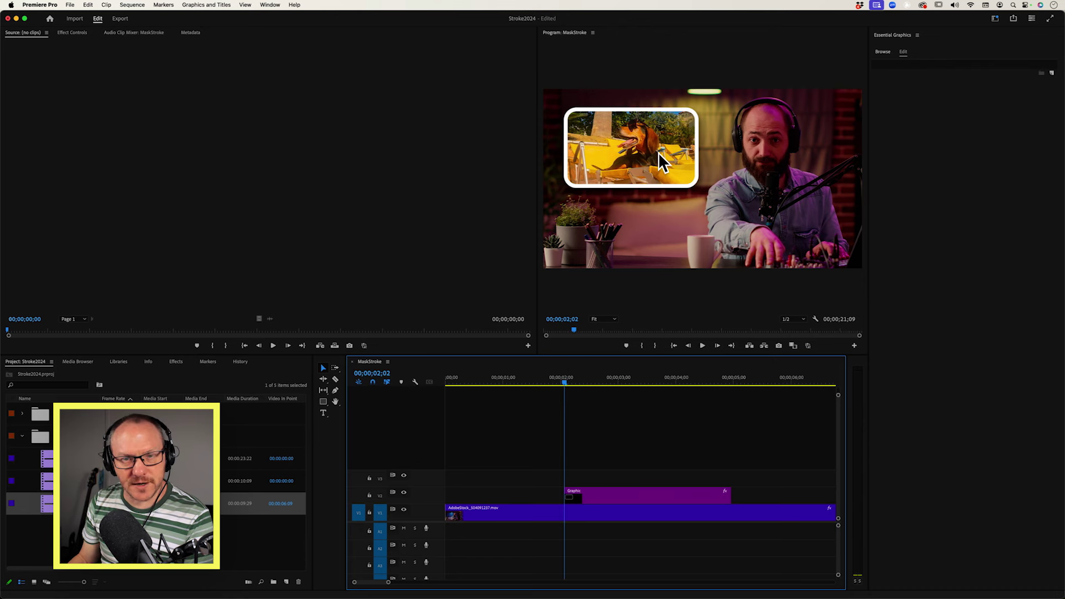
Step: Split the graphic clip at 3;19 with the Razor tool
left_click(654, 378)
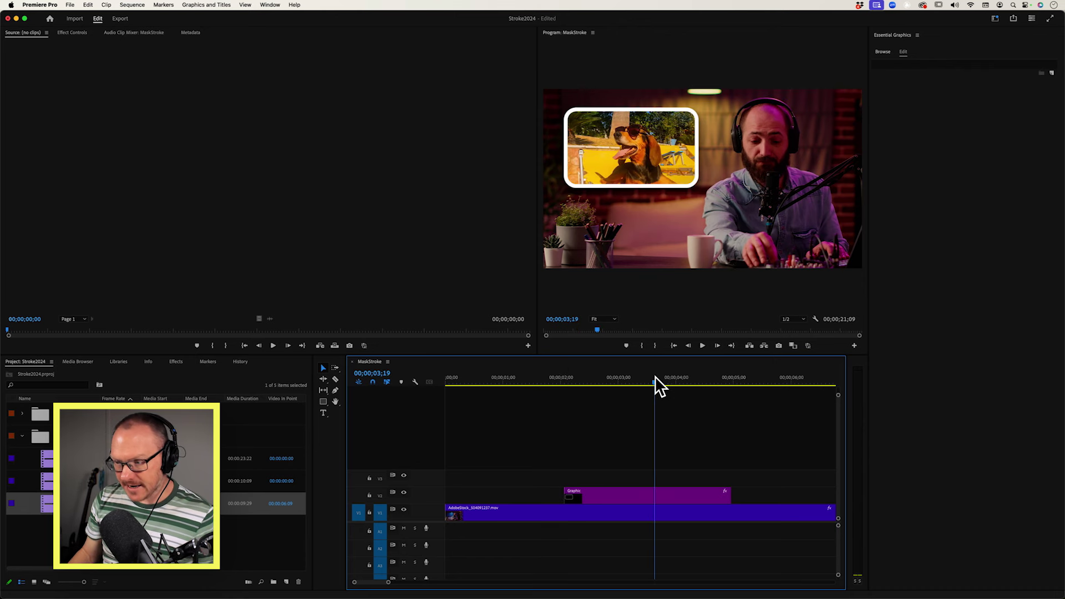
key("c")
left_click(661, 496)
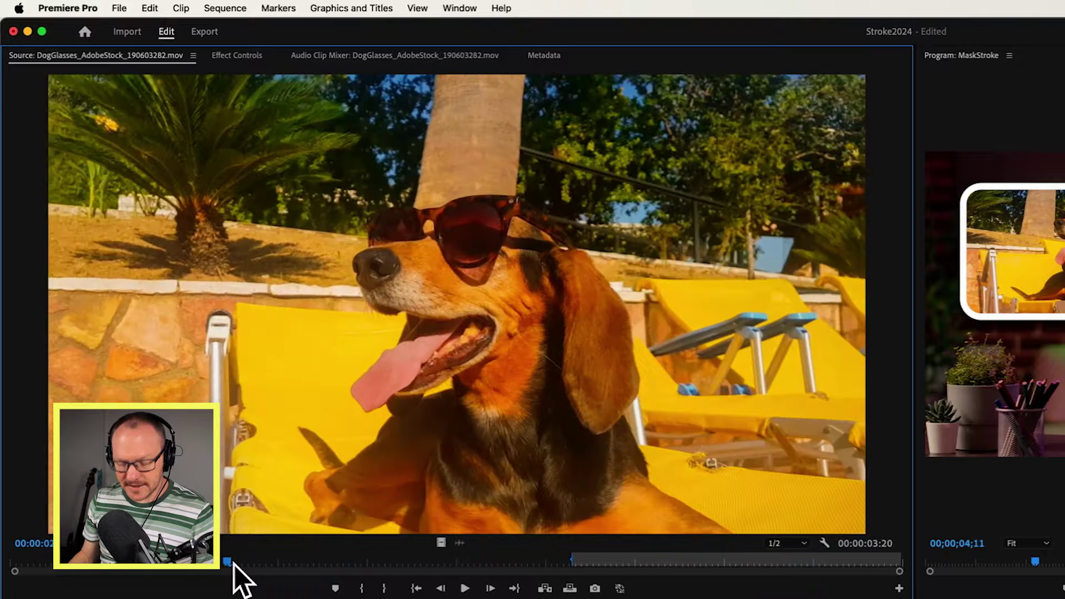
Step: Make a DogGlasses subclip from 00:00:02:20 to 00:00:07:05 (4:16 long) in 02_Media
left_click(248, 562)
left_click_drag(318, 560, 650, 562)
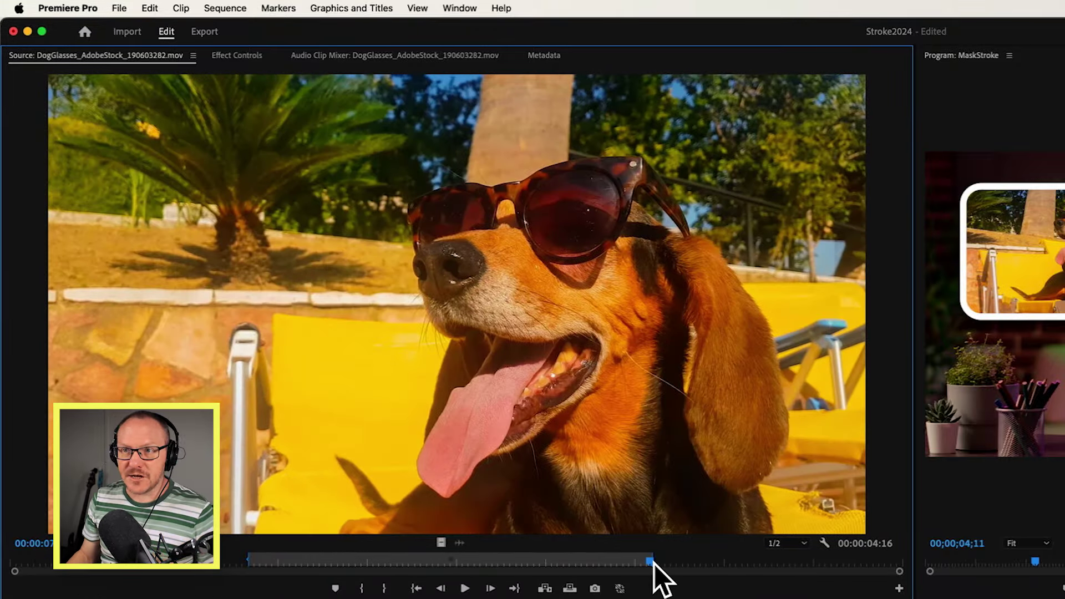
left_click(182, 8)
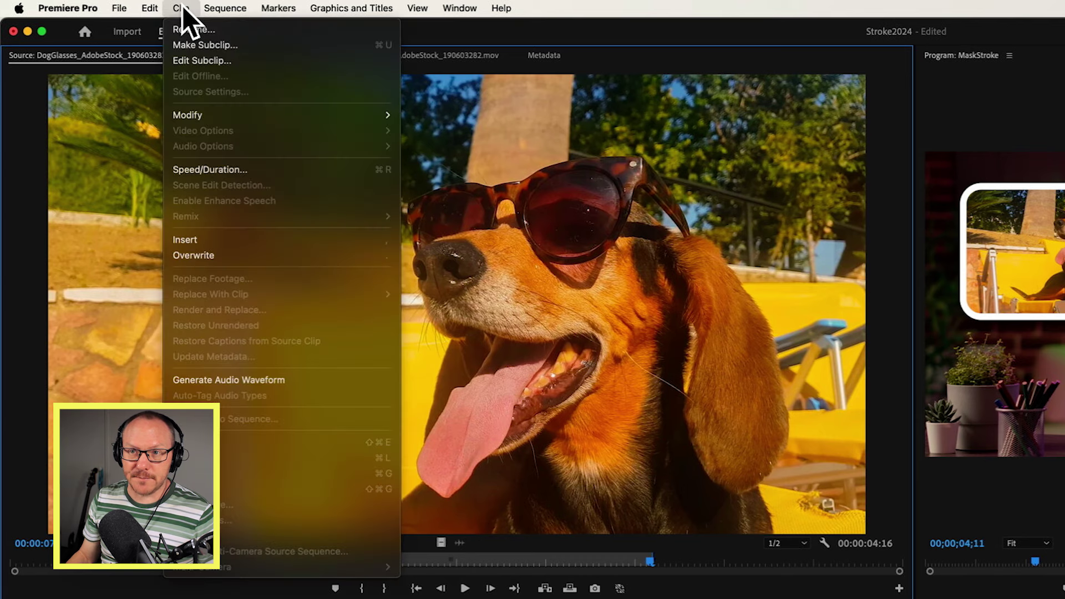
left_click(194, 45)
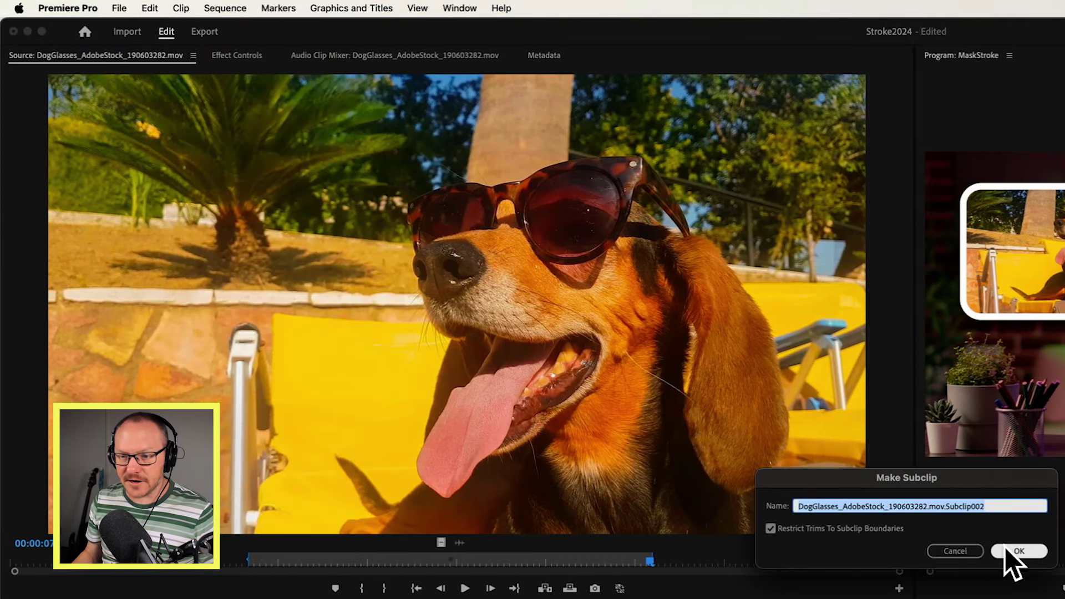
left_click(1009, 551)
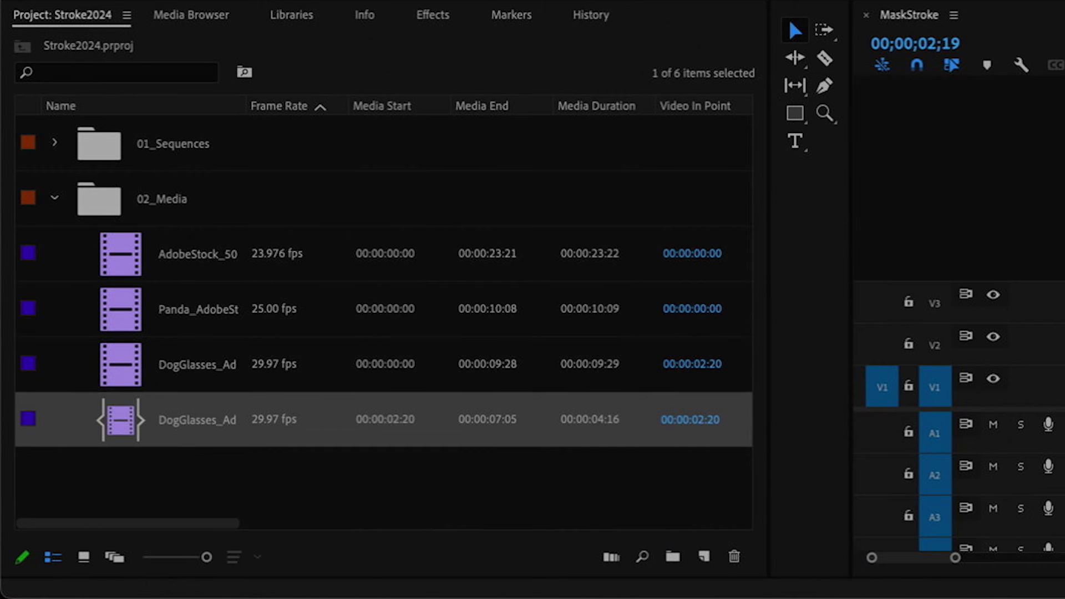